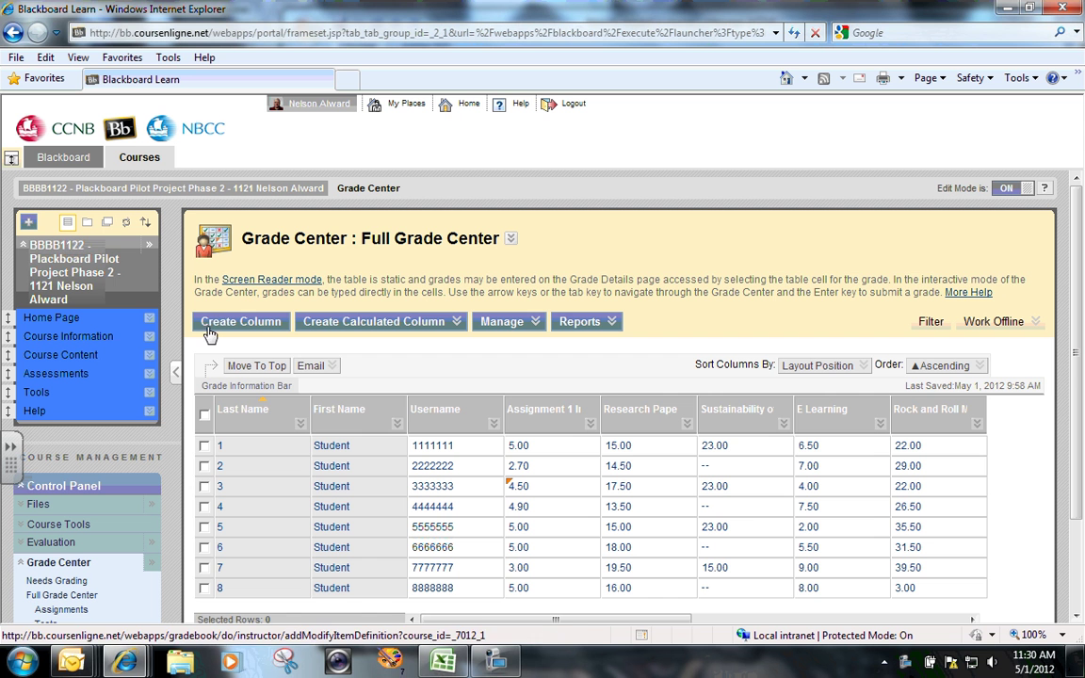
# Preview the Create Calculated Column types, then list the Manage menu's grade management options
pyautogui.click(315, 322)
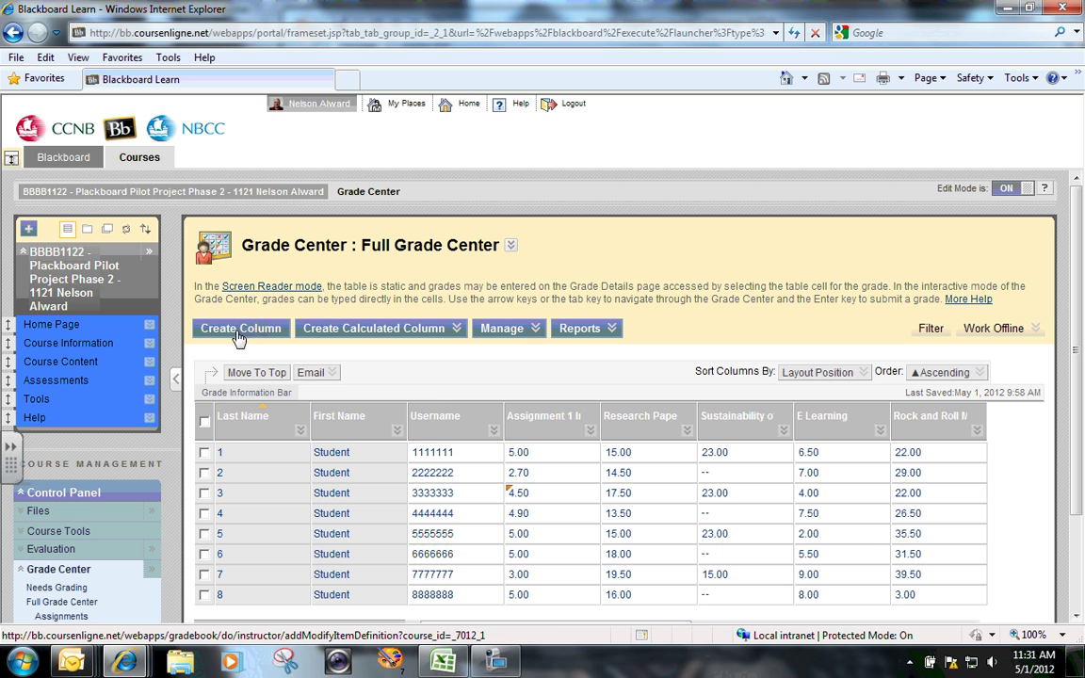
pyautogui.click(358, 332)
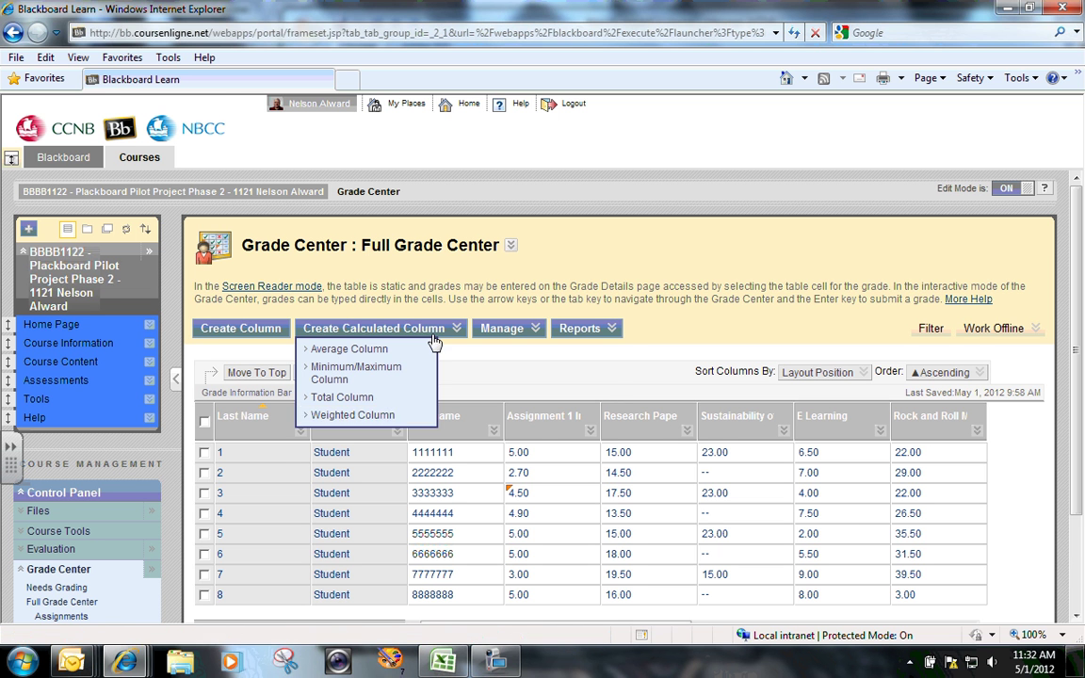
pyautogui.click(499, 330)
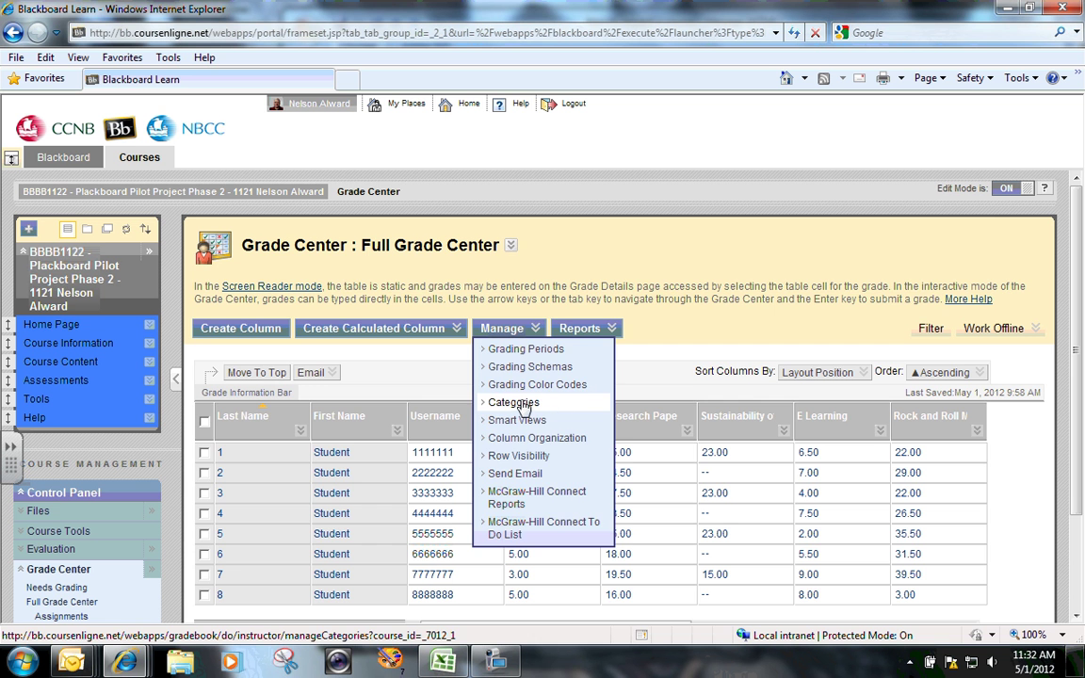
pyautogui.click(555, 403)
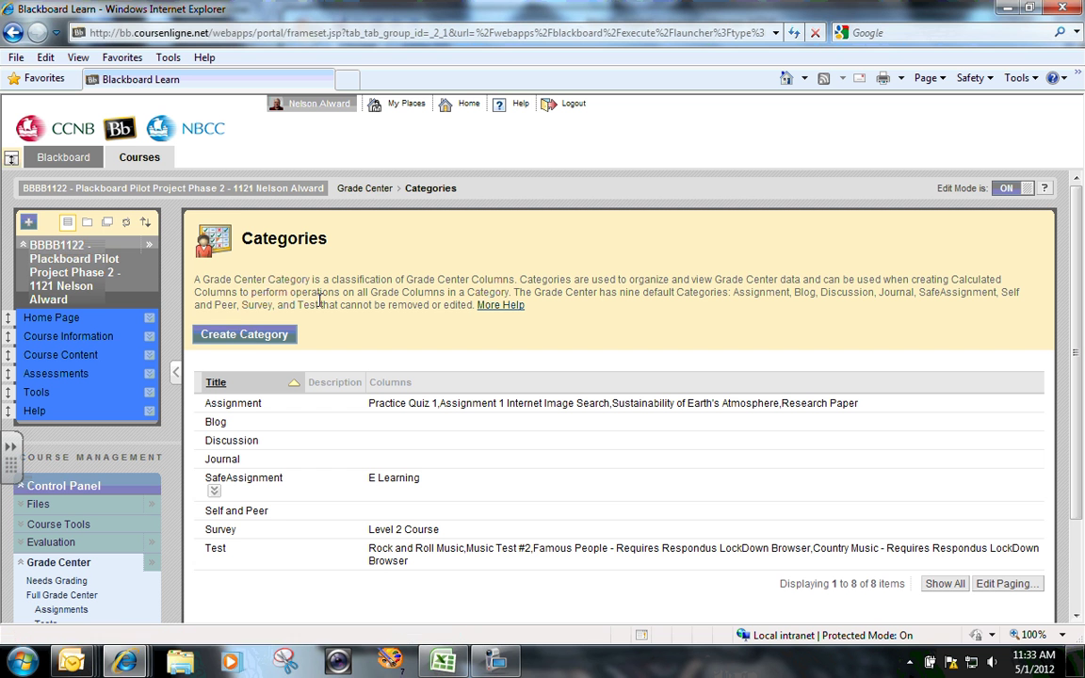
pyautogui.click(12, 32)
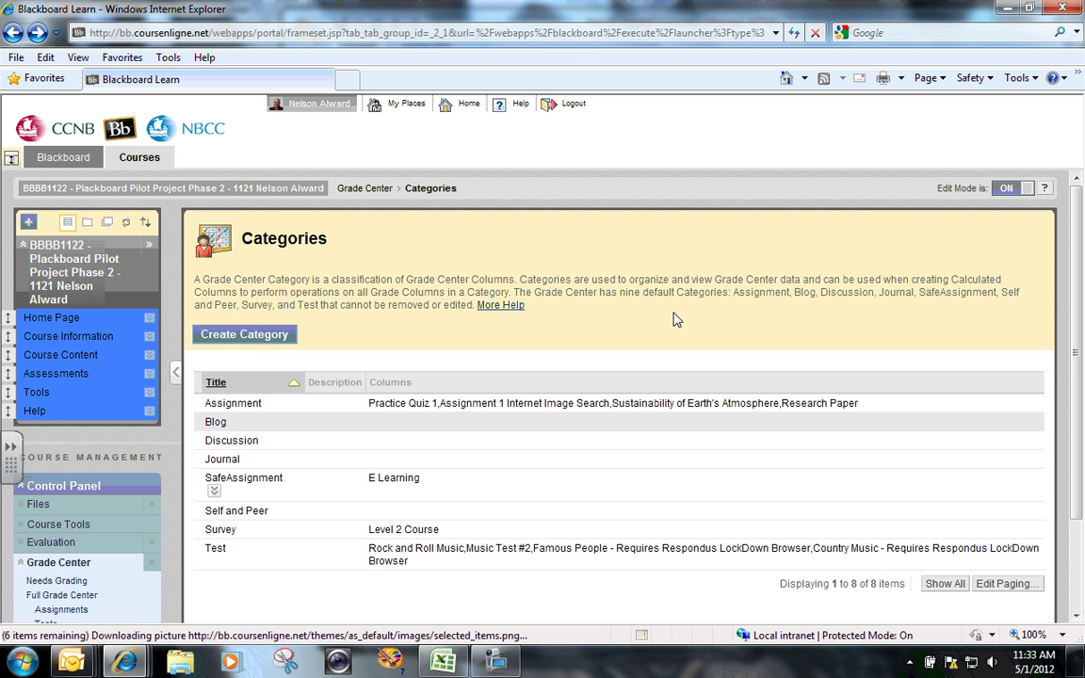
# Review the Manage options and the Reports list, closing it to leave the Full Grade Center table clear
pyautogui.click(528, 325)
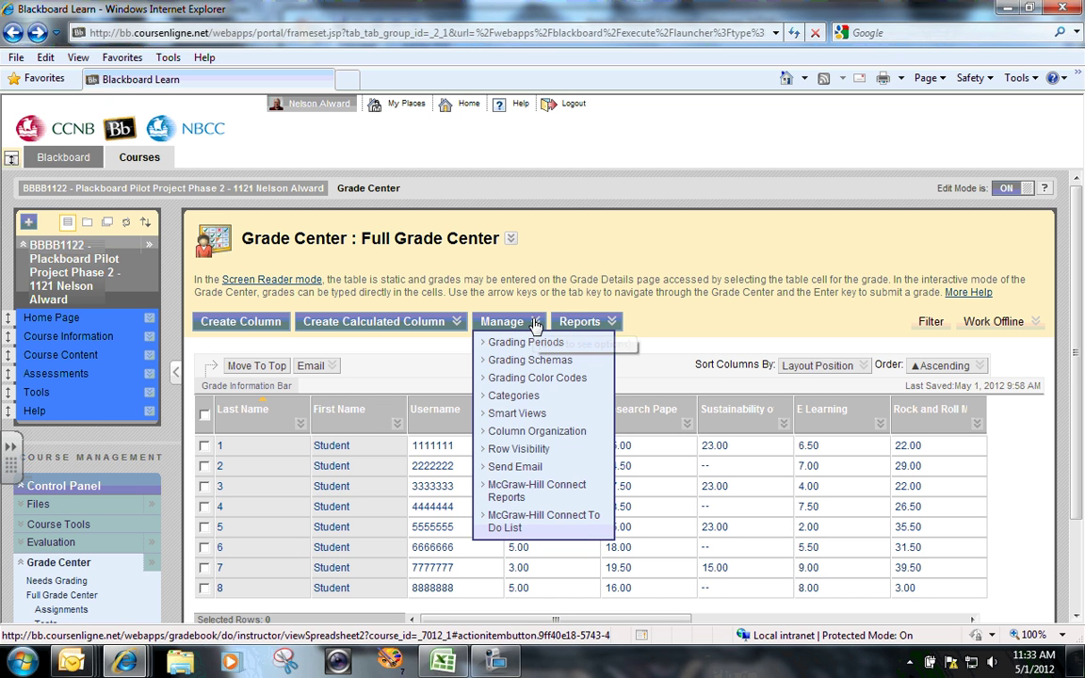
pyautogui.click(527, 323)
pyautogui.click(504, 322)
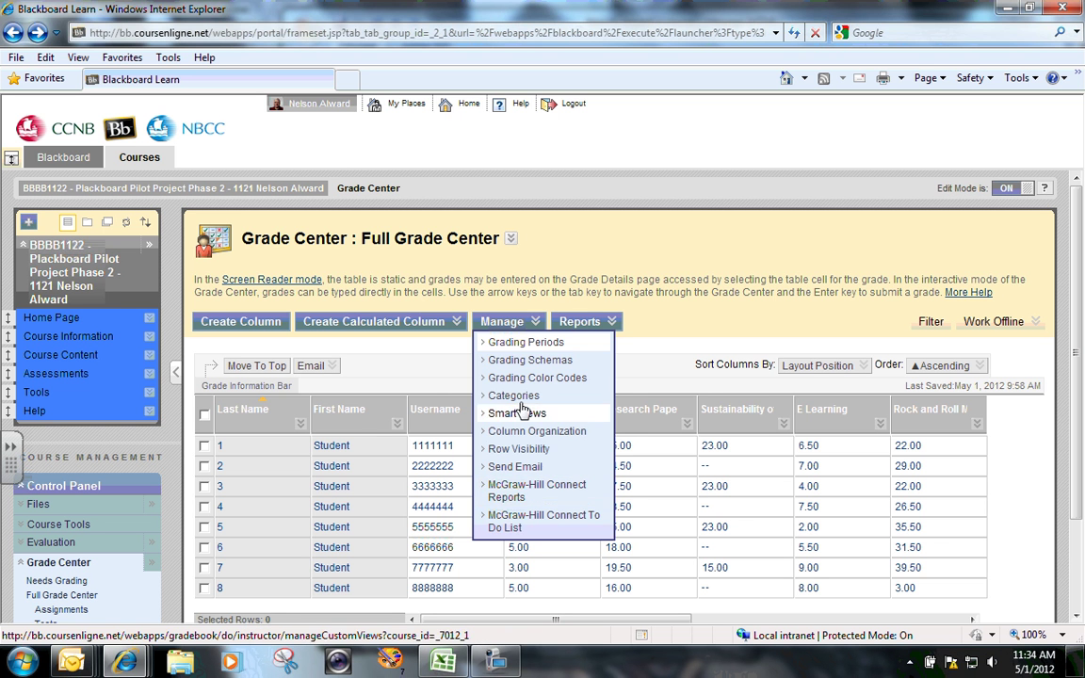
pyautogui.click(582, 322)
pyautogui.click(589, 325)
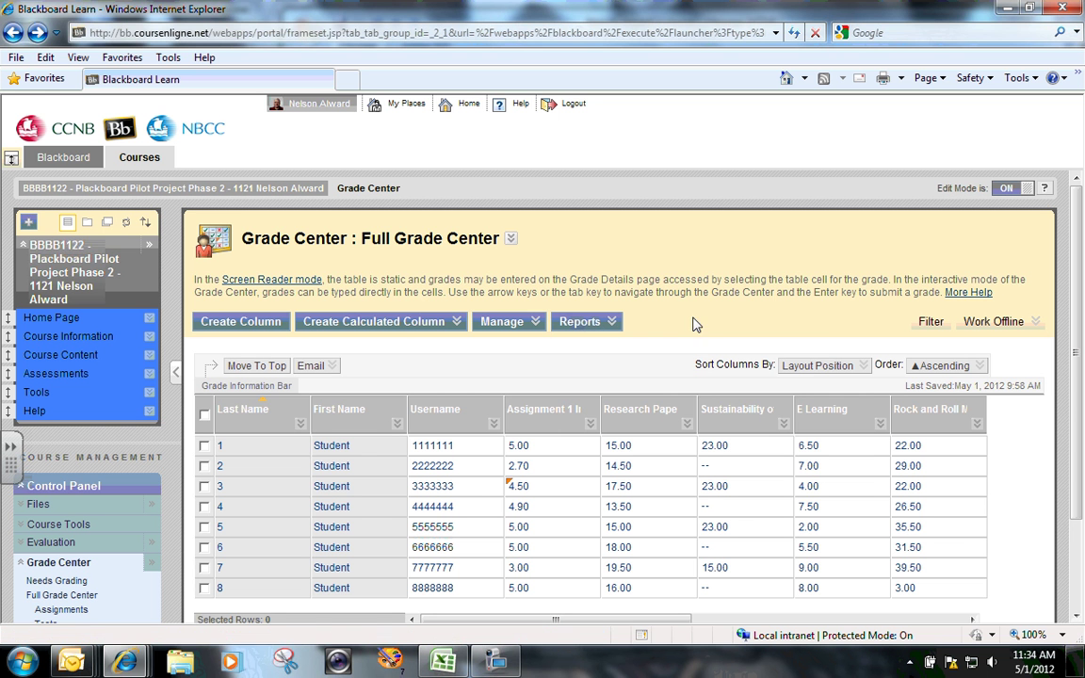
# Set the Filter's Current View to the Assignments smart view
pyautogui.click(930, 323)
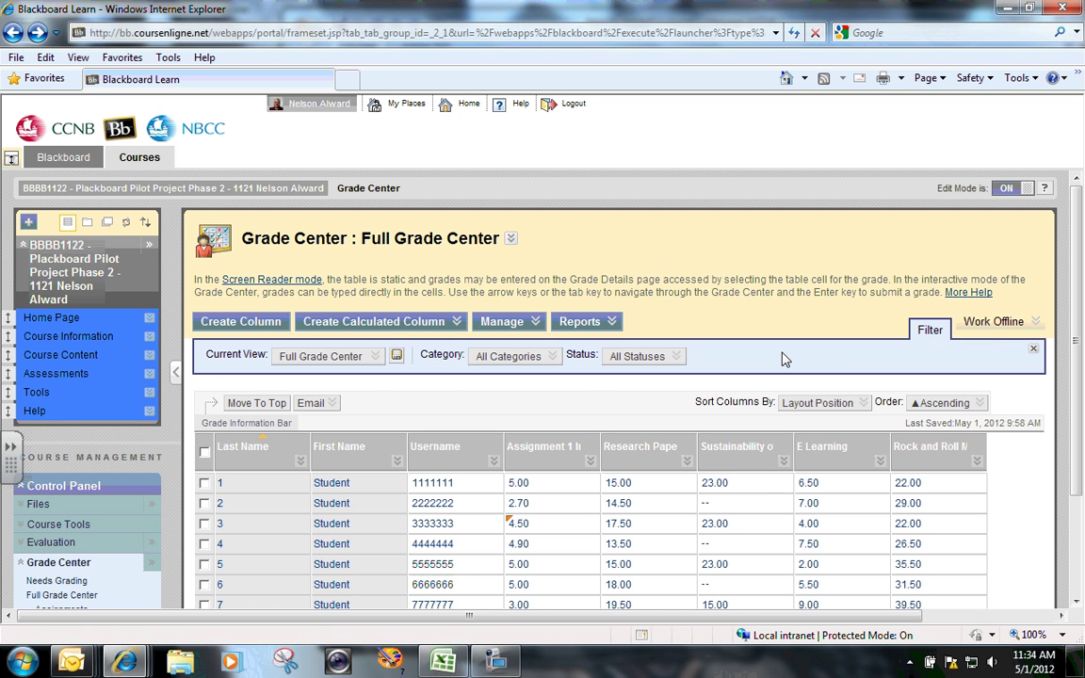
pyautogui.click(676, 356)
pyautogui.click(375, 356)
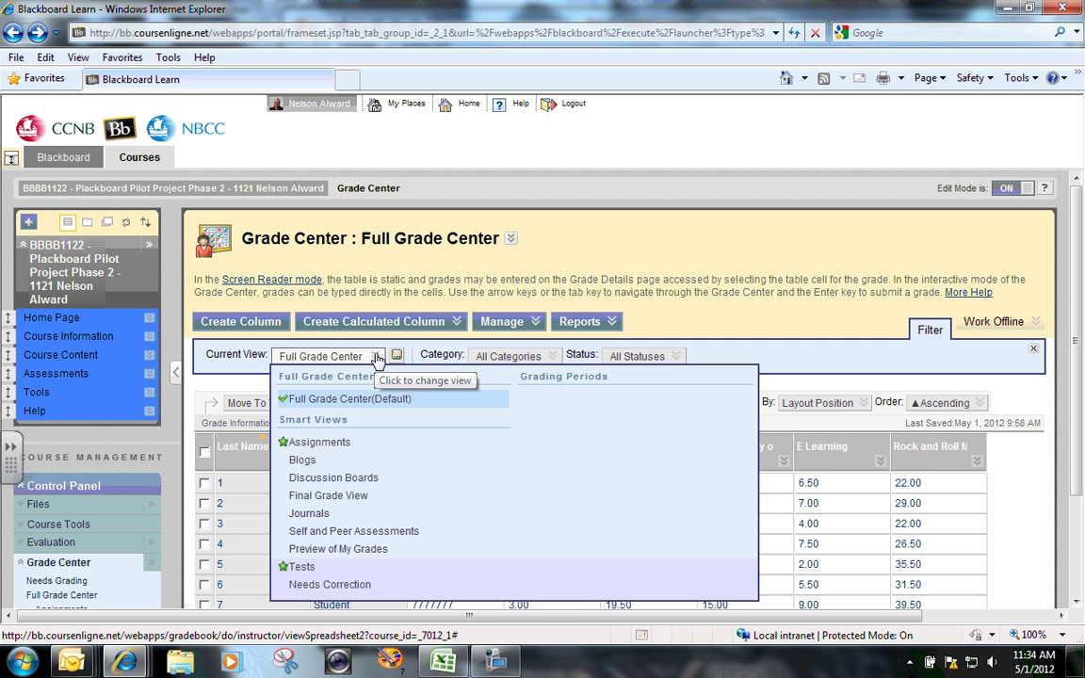
pyautogui.click(320, 443)
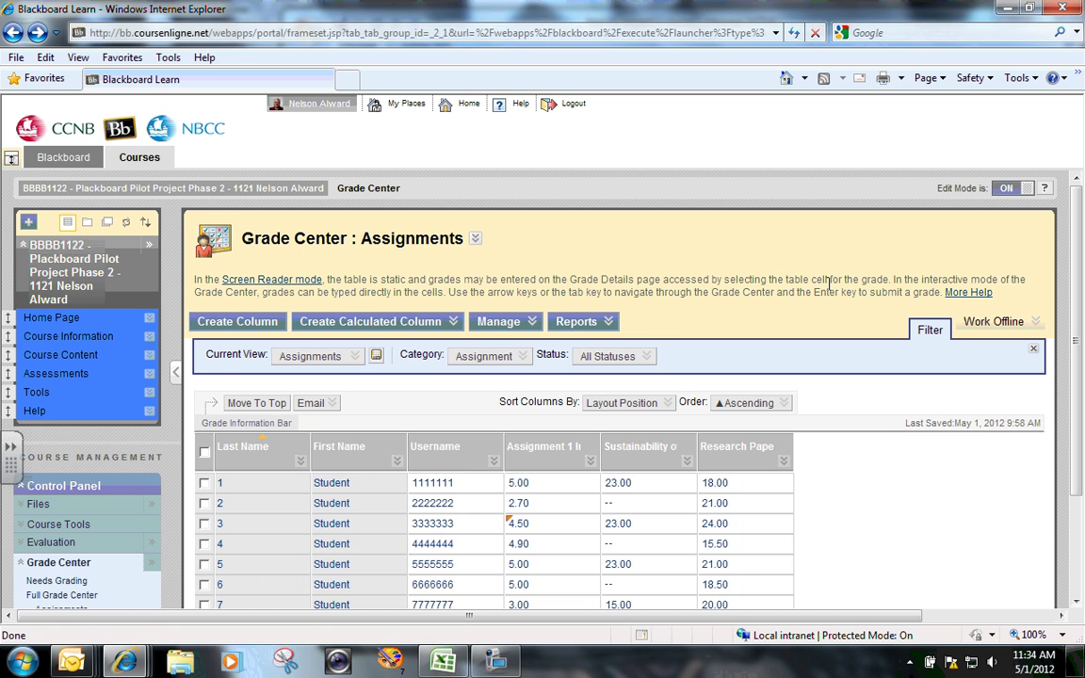
pyautogui.moveTo(1079, 272)
pyautogui.mouseDown()
pyautogui.moveTo(1080, 345)
pyautogui.moveTo(1080, 272)
pyautogui.mouseUp()
# Inspect the Current View, Category and Status filter choices without changing them
pyautogui.click(354, 356)
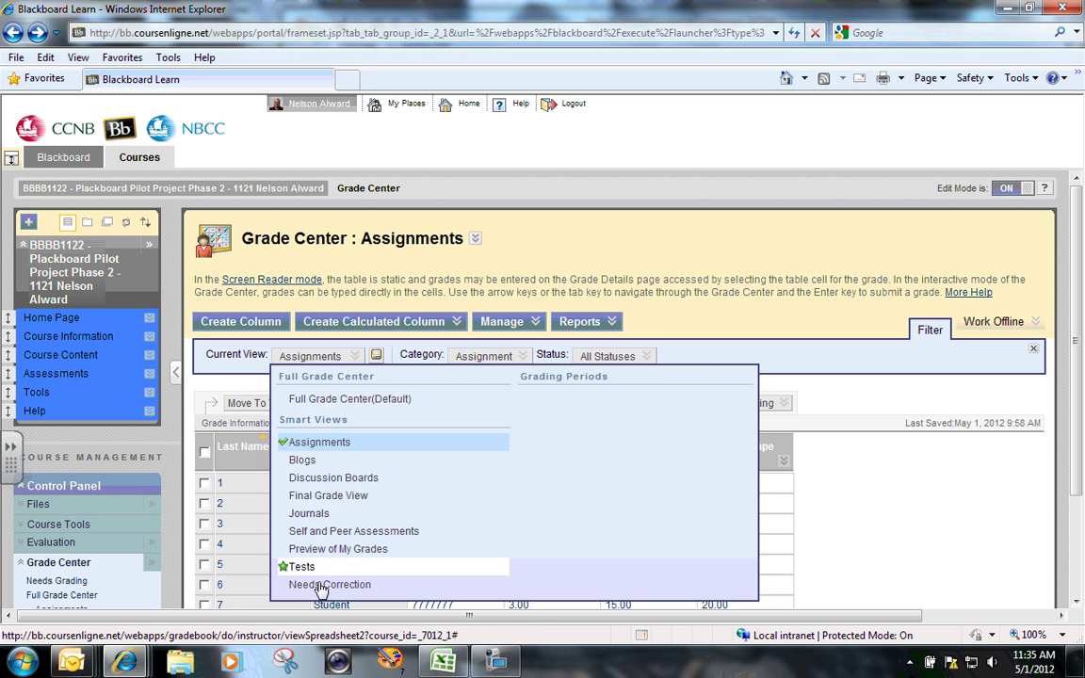
pyautogui.click(470, 356)
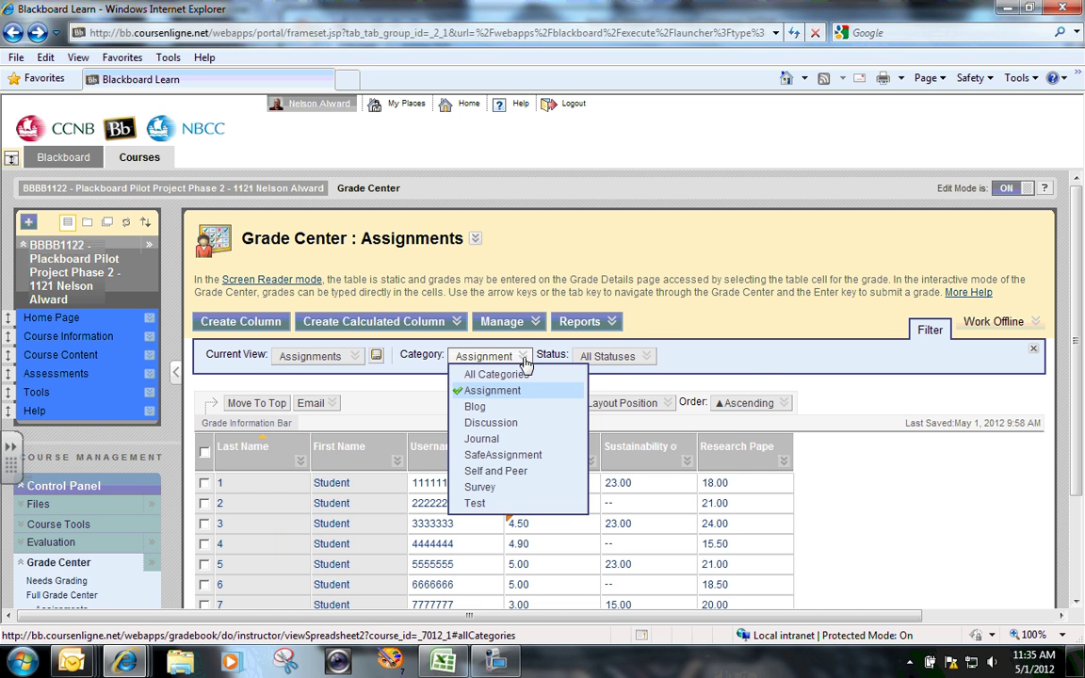
pyautogui.click(612, 356)
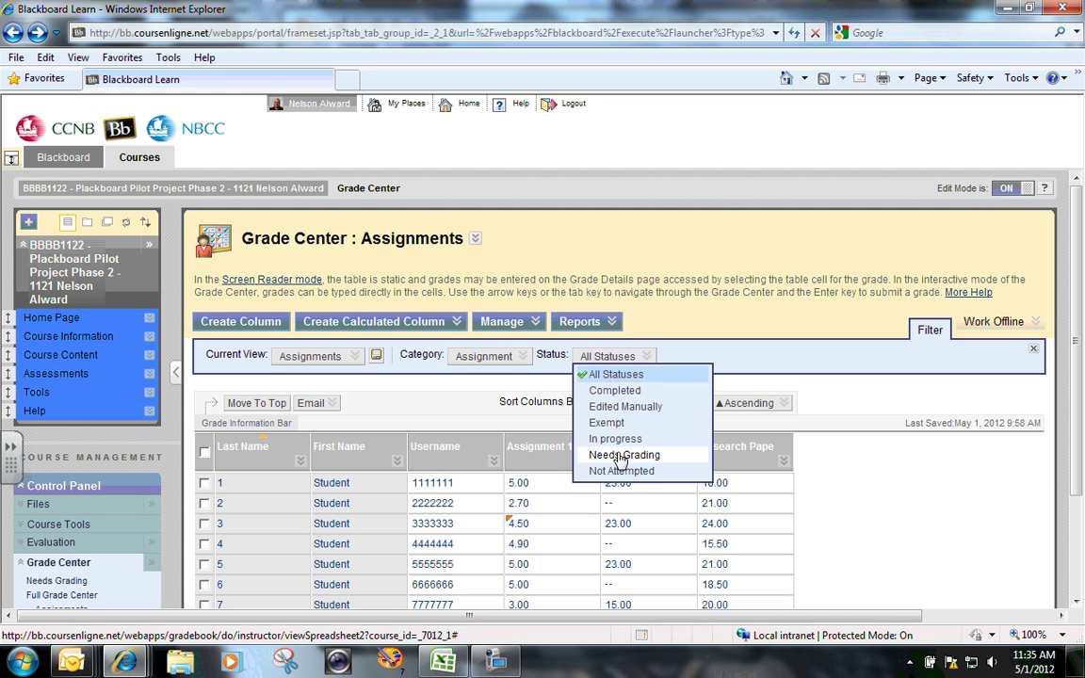
pyautogui.click(612, 356)
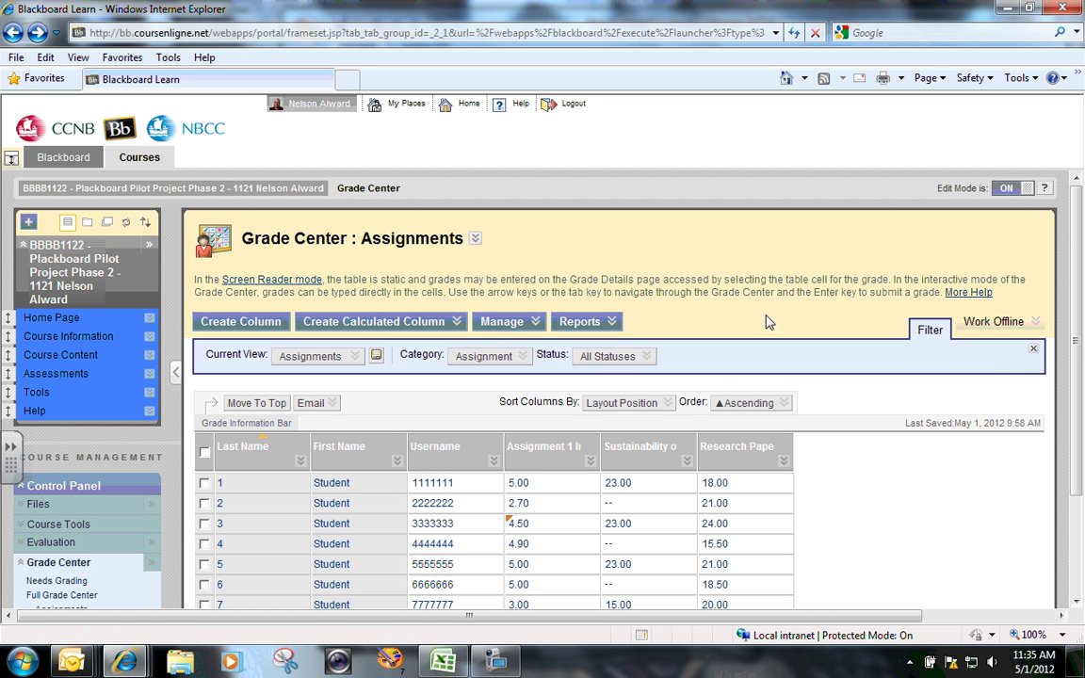
# Hide the filter bar, preview Email options, and move student 8's row to the top
pyautogui.click(1034, 353)
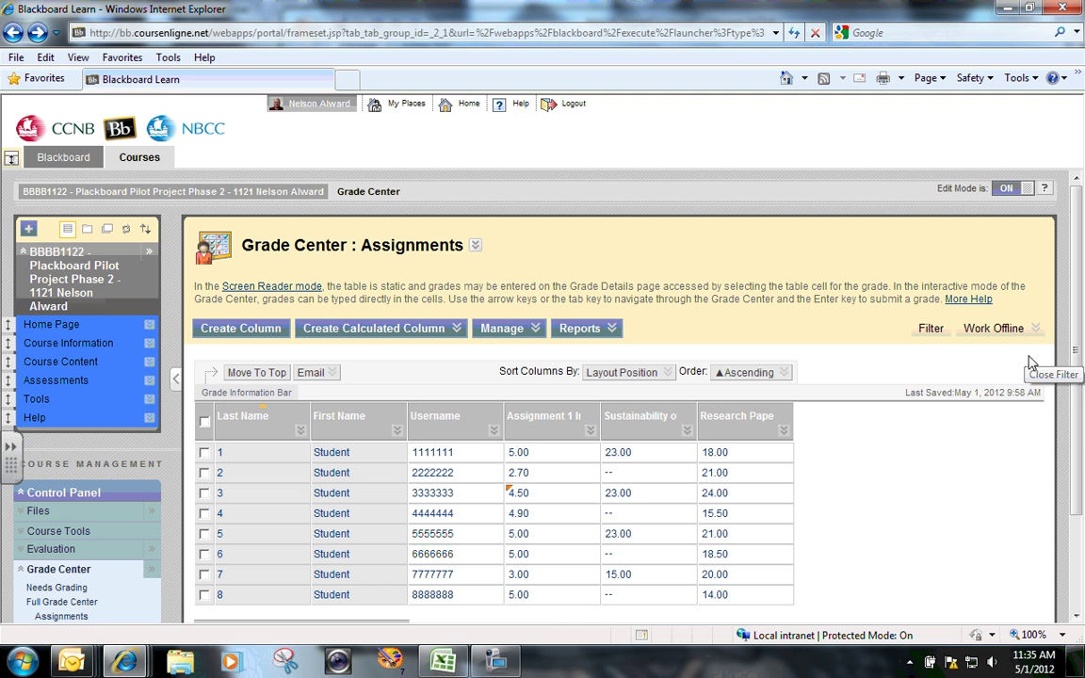
pyautogui.click(998, 332)
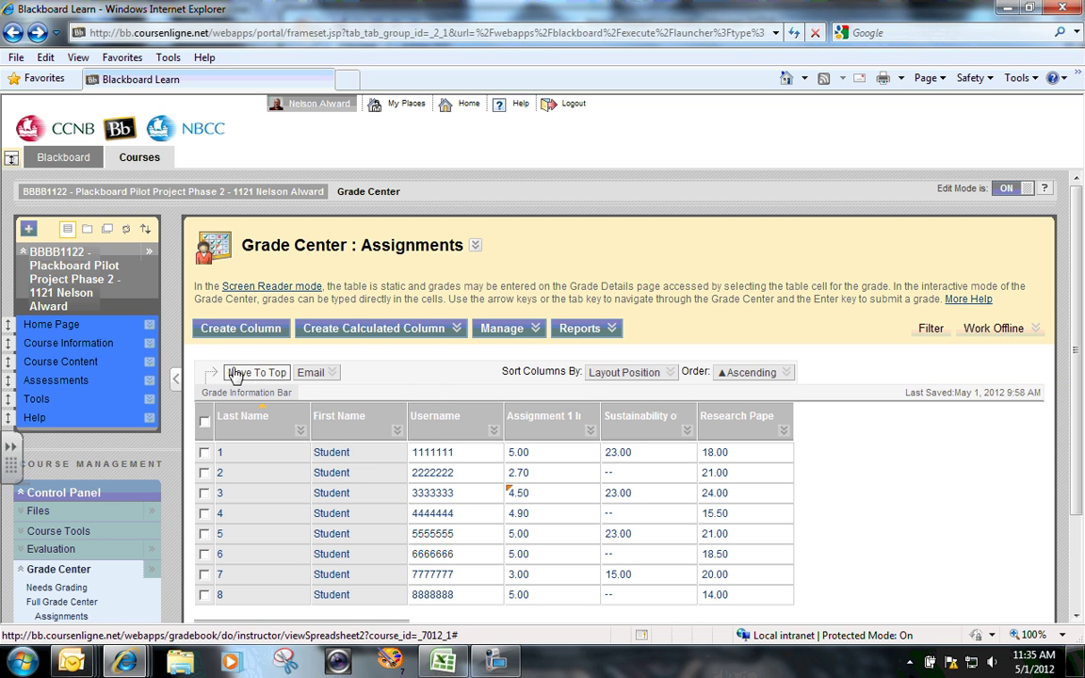
pyautogui.click(310, 372)
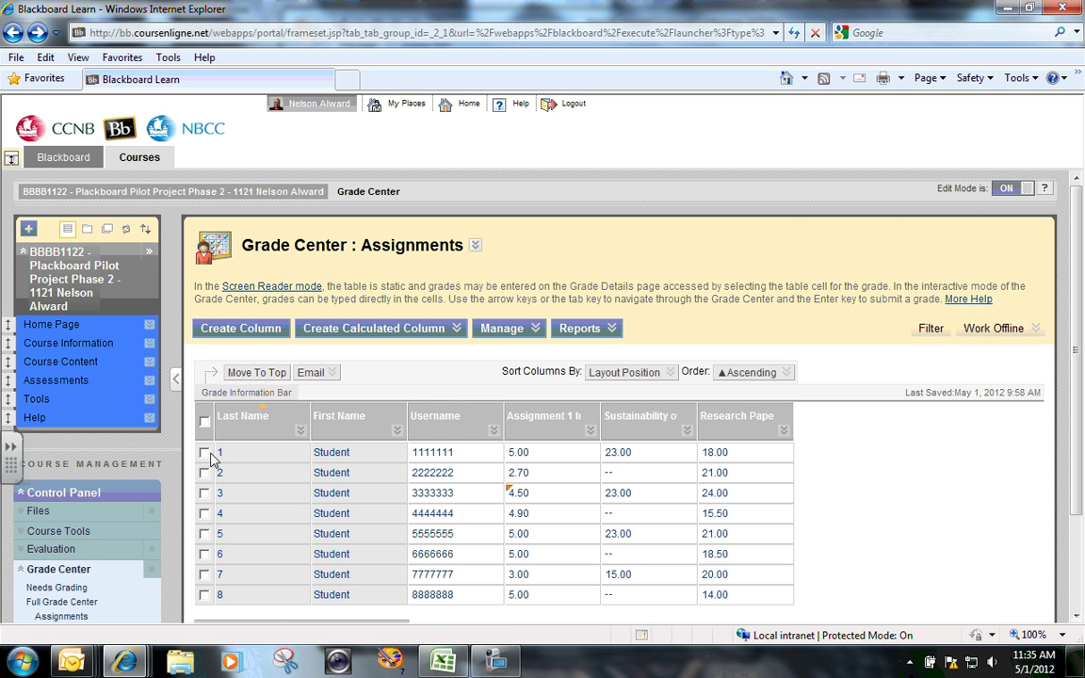
pyautogui.click(204, 594)
pyautogui.click(256, 373)
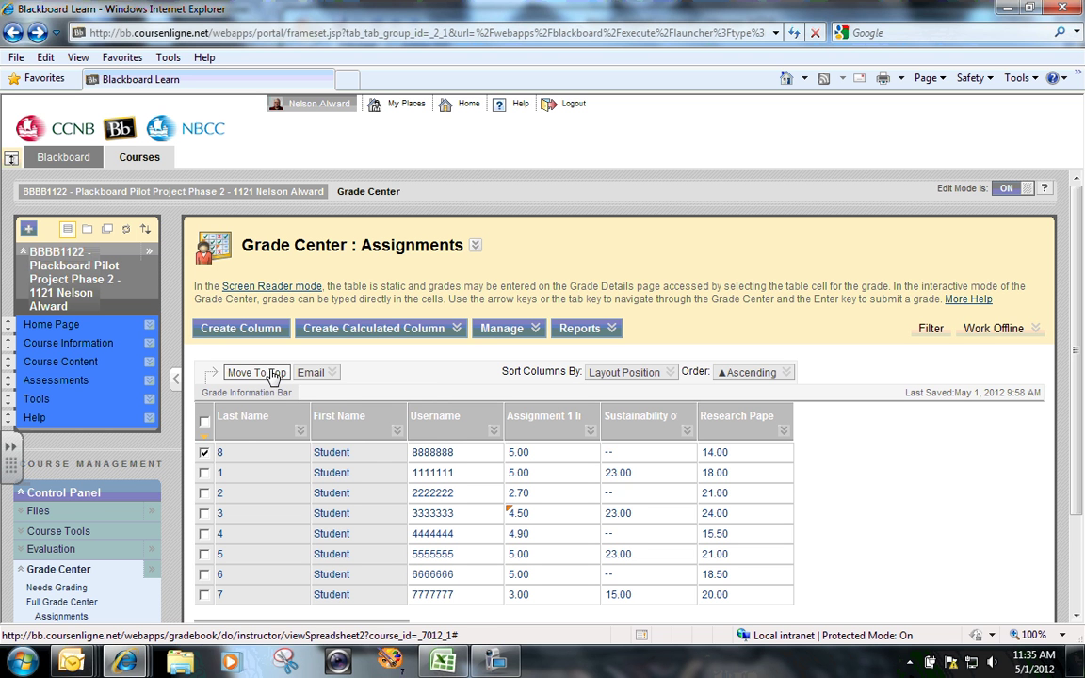
# Preview the Email options for selected rows and list the Sort Columns By choices
pyautogui.click(310, 372)
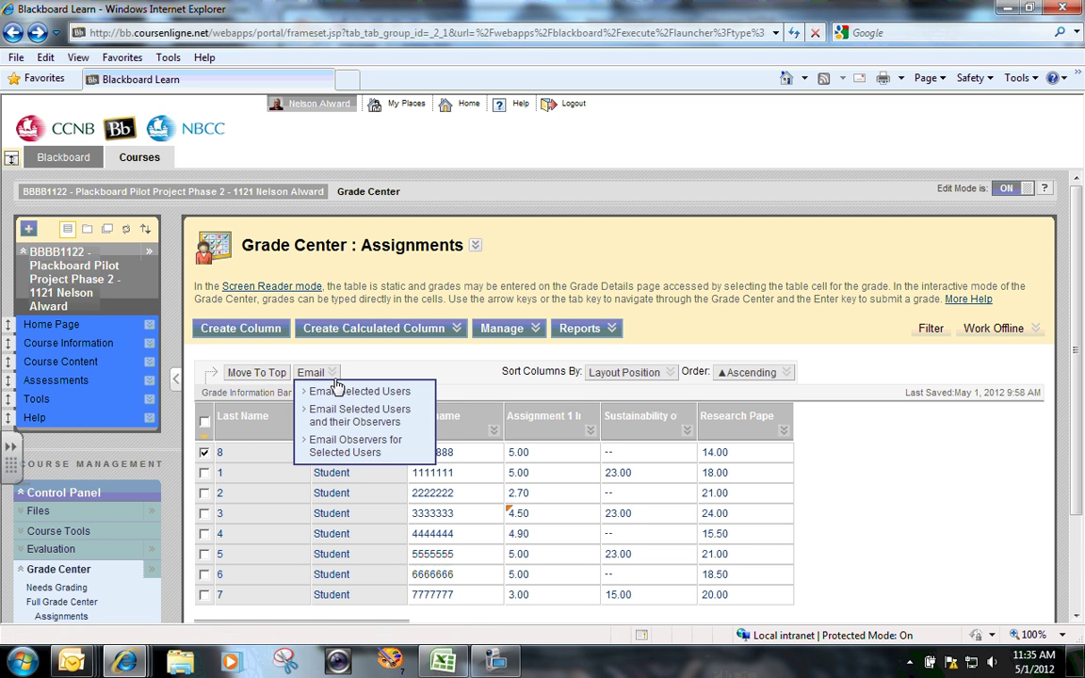
pyautogui.click(205, 453)
pyautogui.click(312, 373)
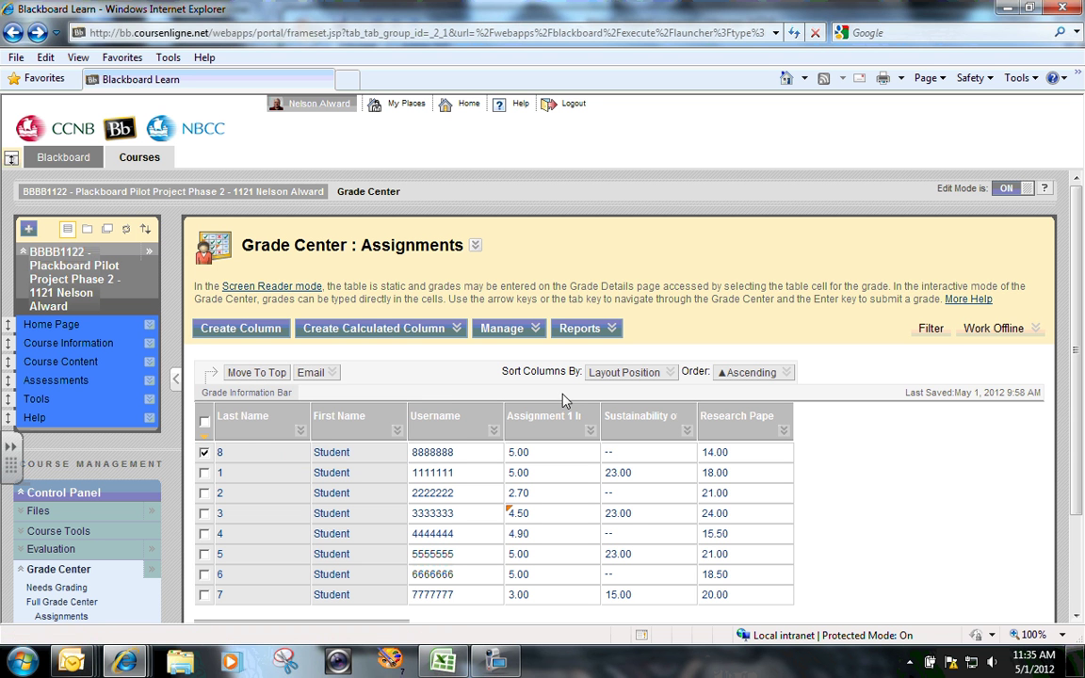
pyautogui.click(631, 377)
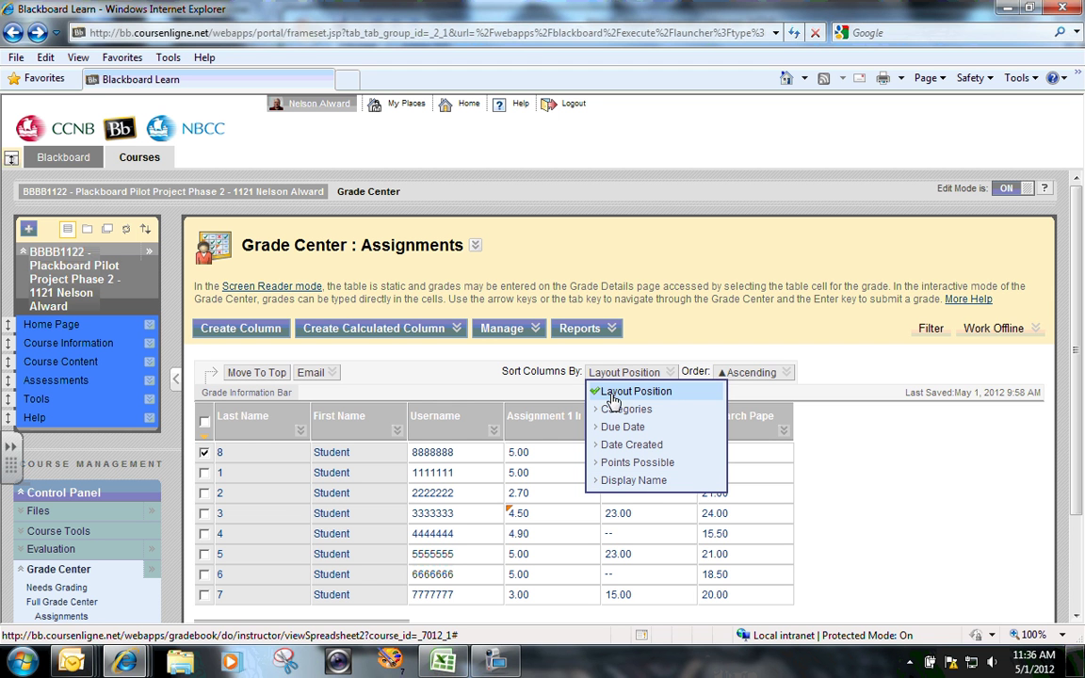
# Sort columns by Layout Position and set Current View back to Full Grade Center (Default)
pyautogui.click(668, 397)
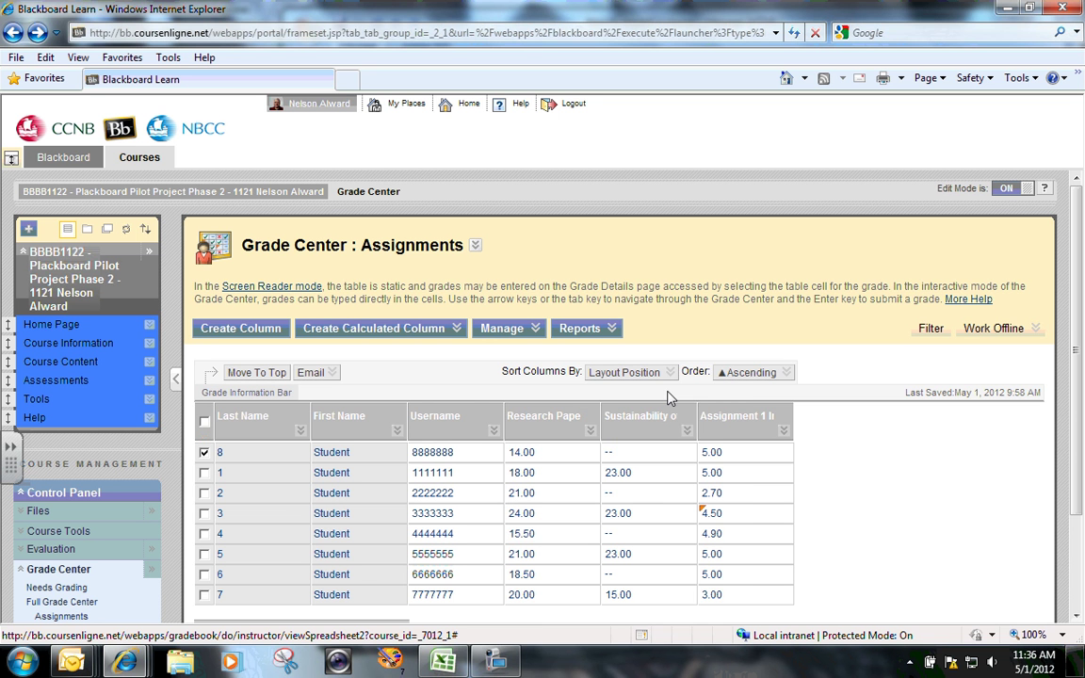
pyautogui.click(930, 335)
pyautogui.click(344, 364)
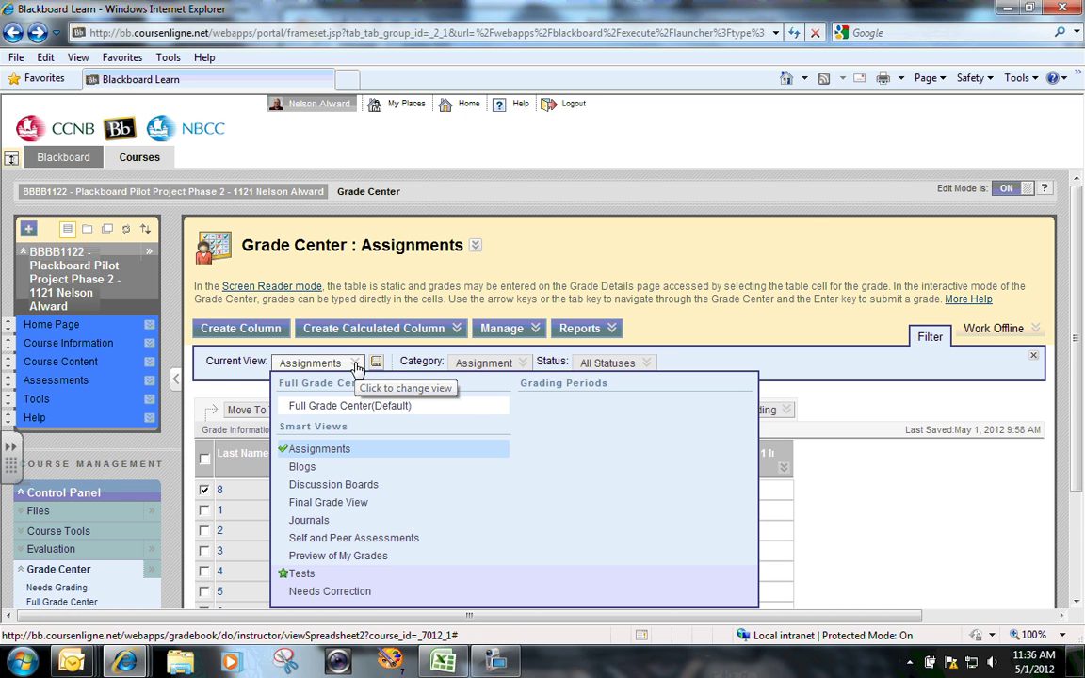
pyautogui.click(332, 406)
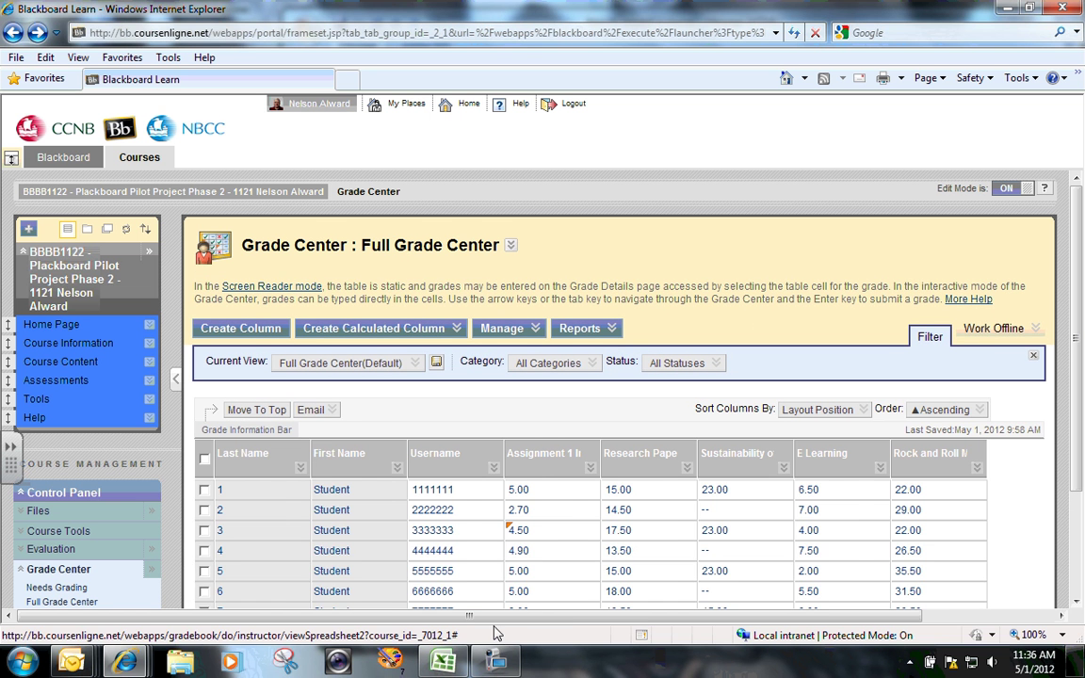
pyautogui.moveTo(504, 617); pyautogui.dragTo(563, 618)
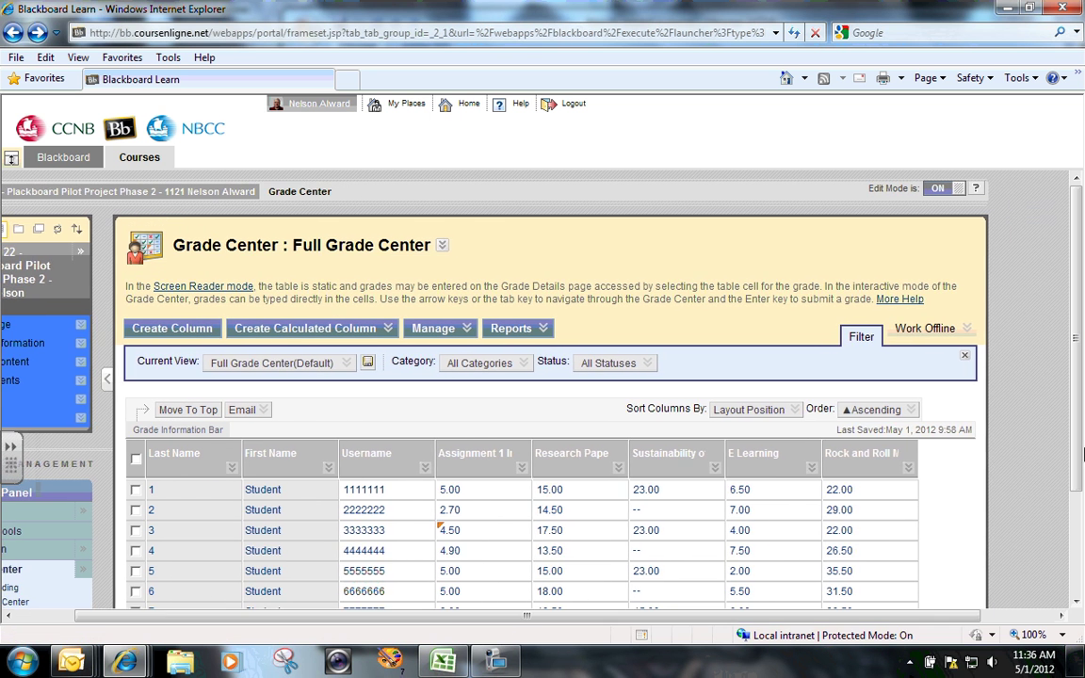
pyautogui.moveTo(1080, 393); pyautogui.dragTo(1080, 475)
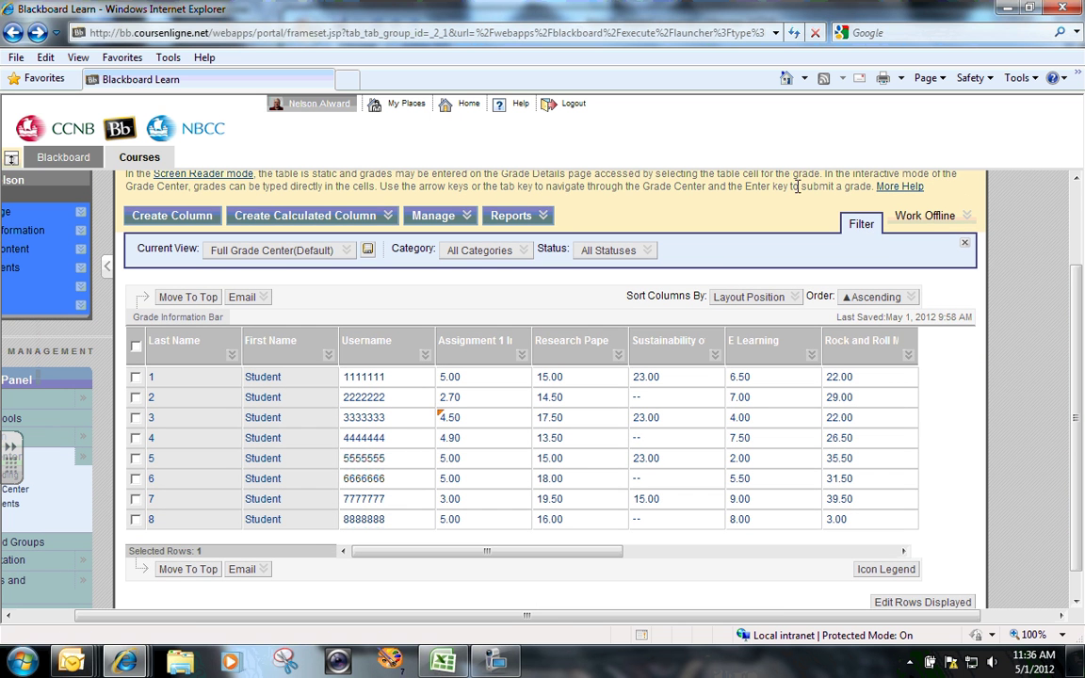
pyautogui.click(864, 228)
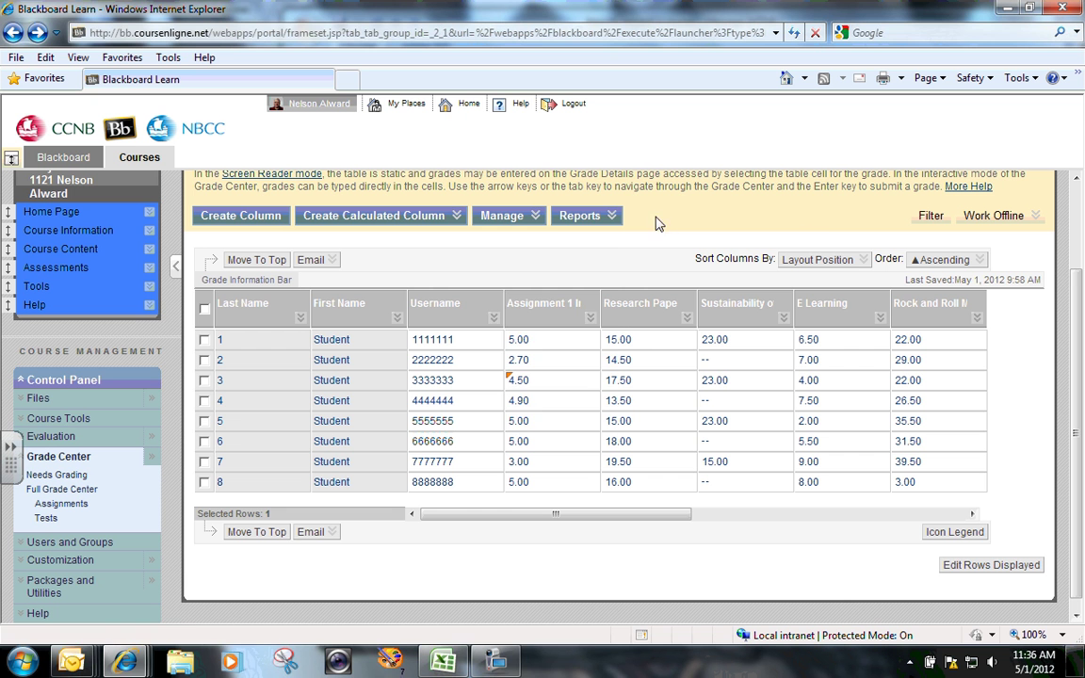
pyautogui.click(513, 216)
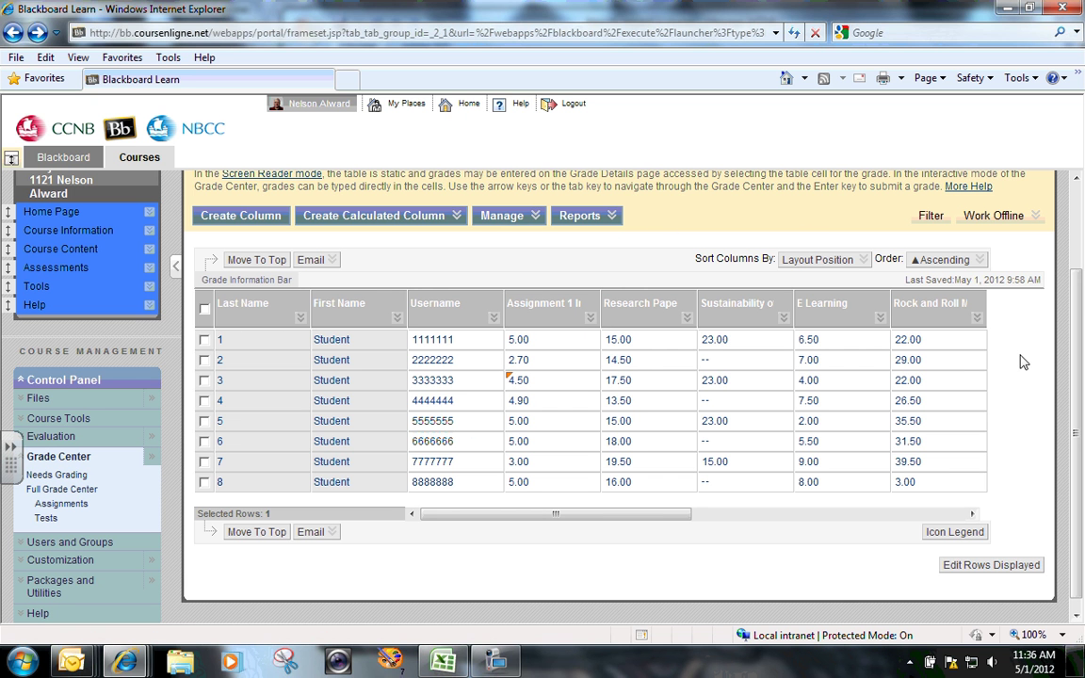